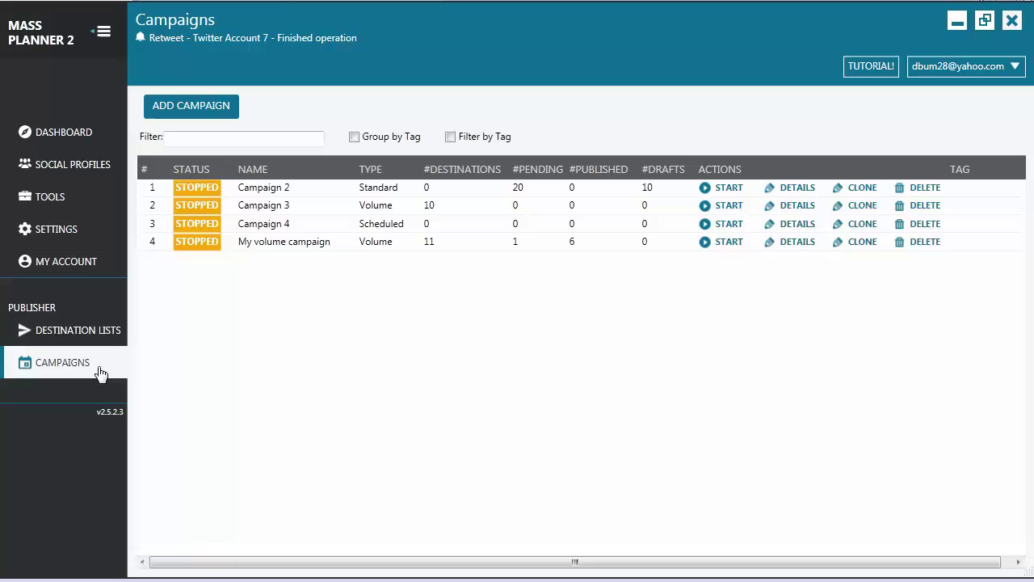
Create a new scheduled campaign, Campaign 5, and look through its tabs before returning to Overview.
click(204, 114)
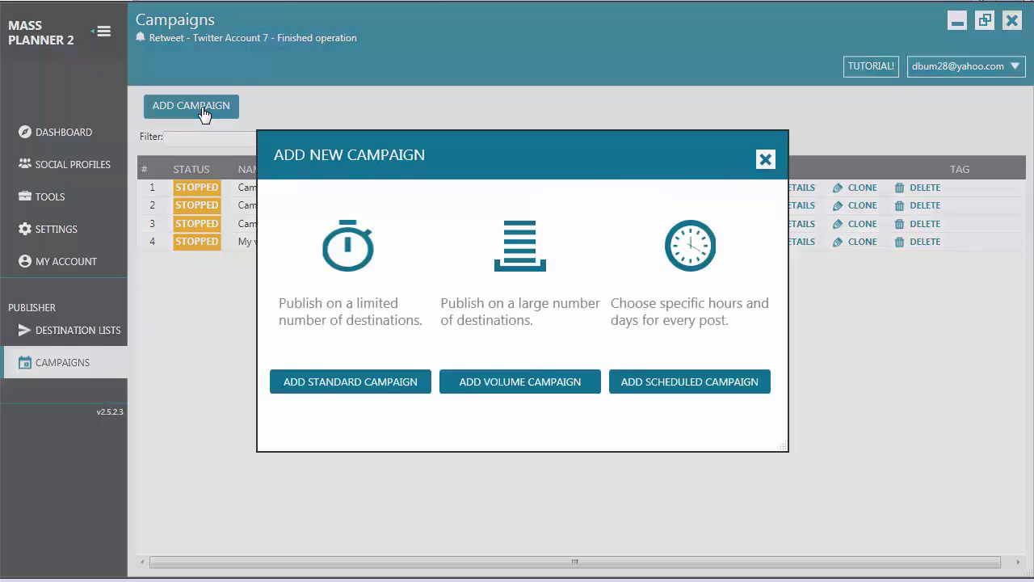
click(654, 390)
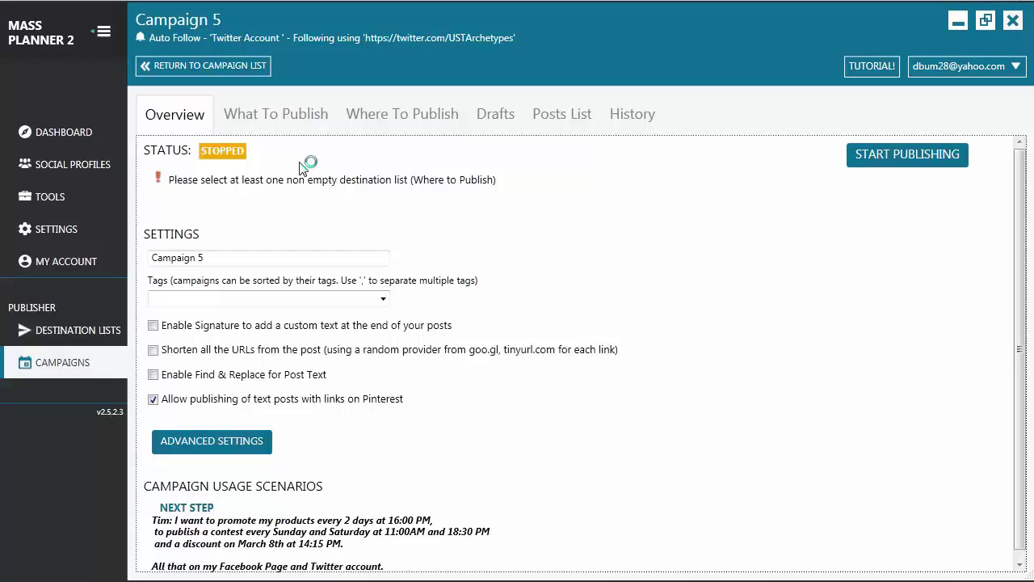
click(274, 126)
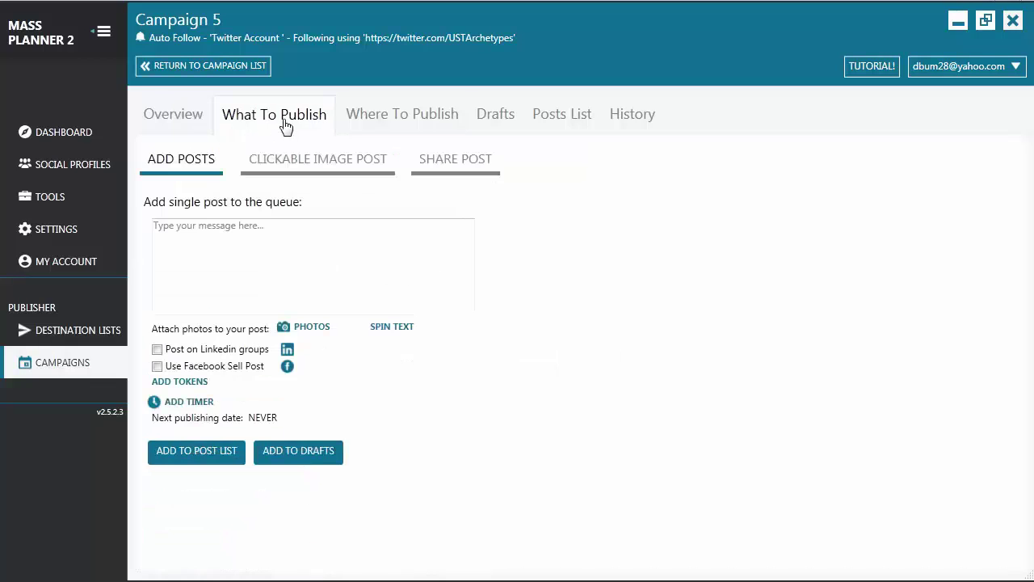
click(377, 123)
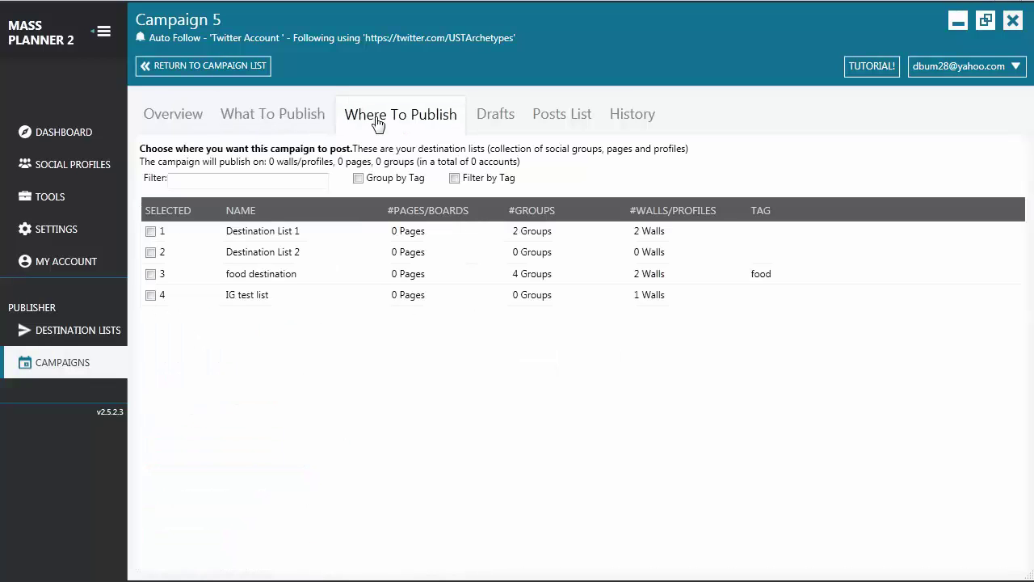
click(495, 120)
click(548, 119)
click(633, 126)
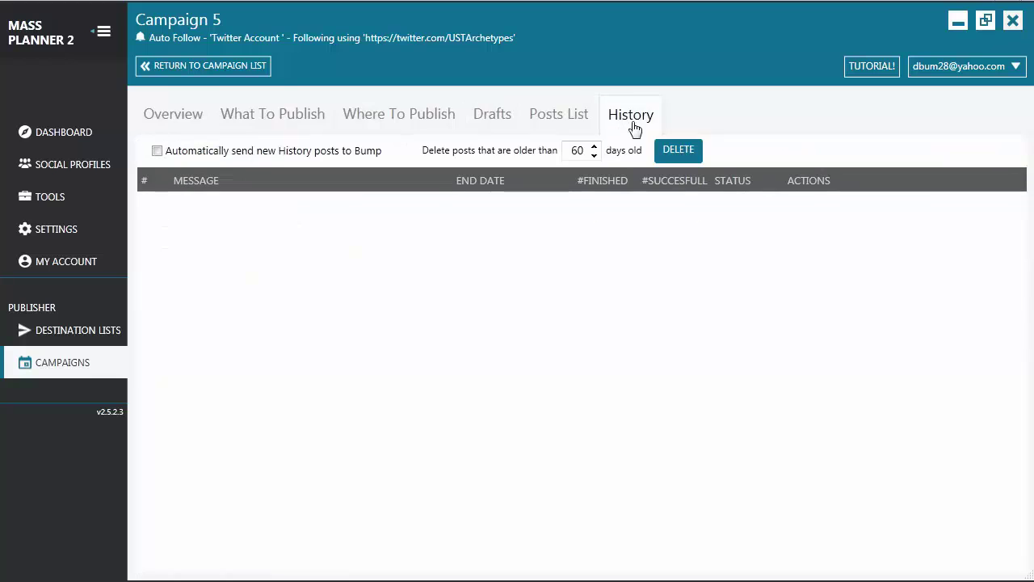
click(183, 129)
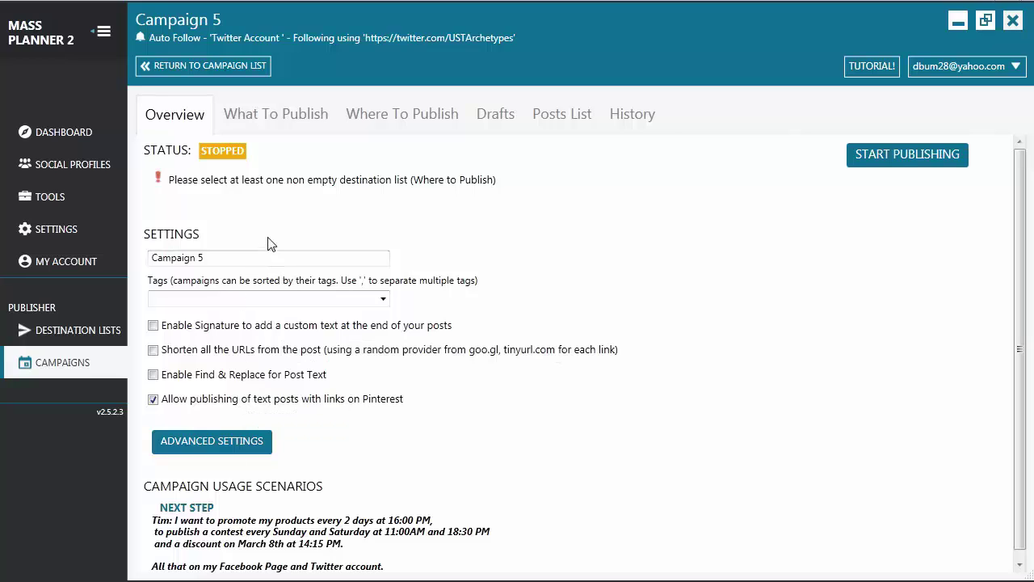
Rename the campaign to 'Christmas Greetings'.
click(194, 257)
key(ctrl+a)
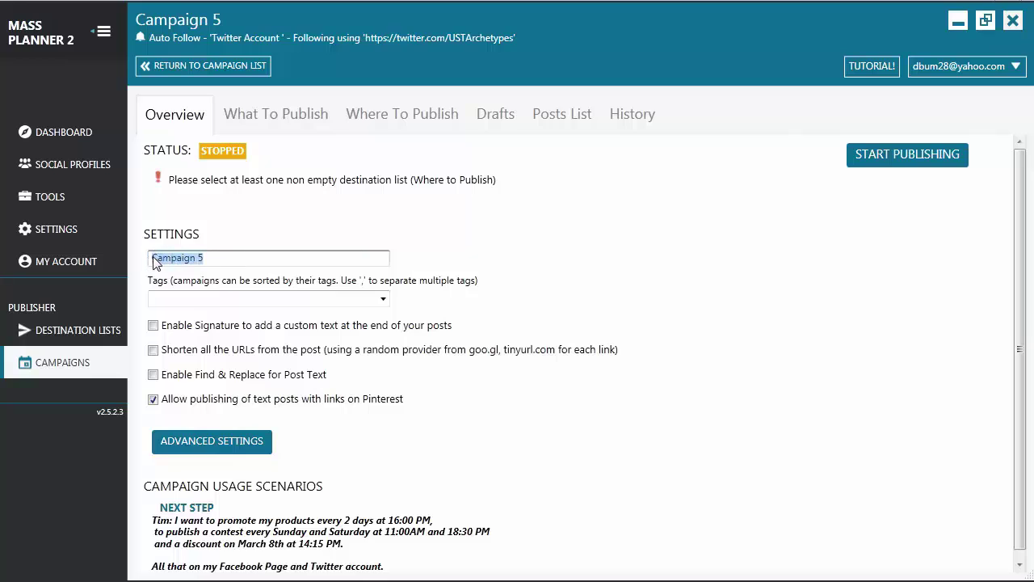
text(Christmas Greetings)
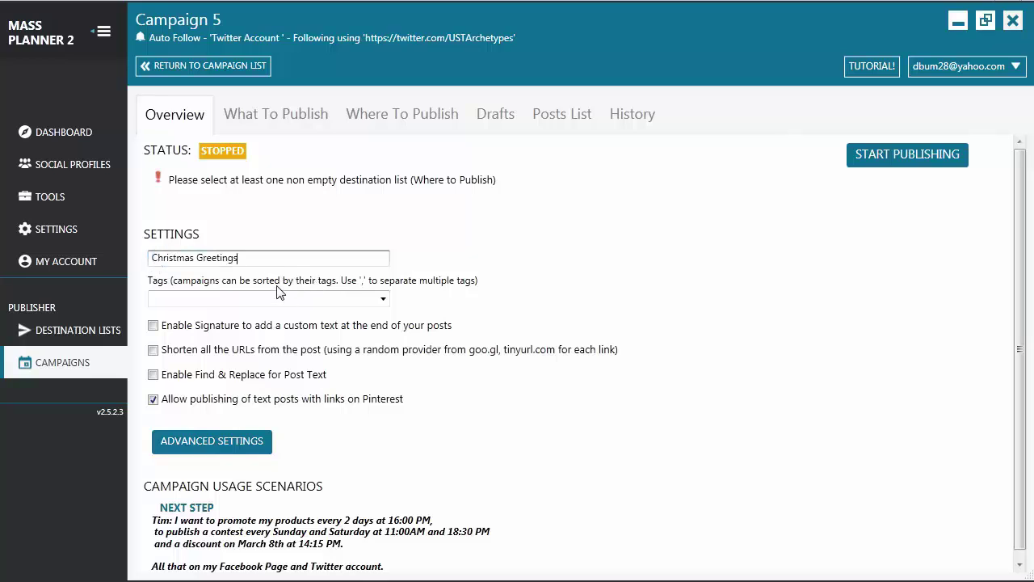
Look at the clickable image and share post forms, then return to the single post form.
click(297, 122)
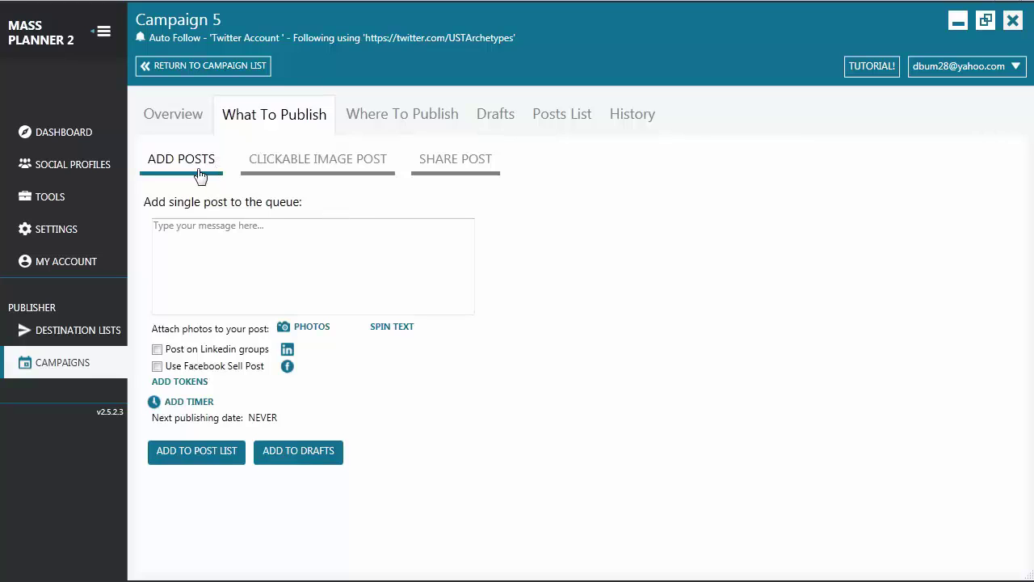
click(296, 168)
click(451, 161)
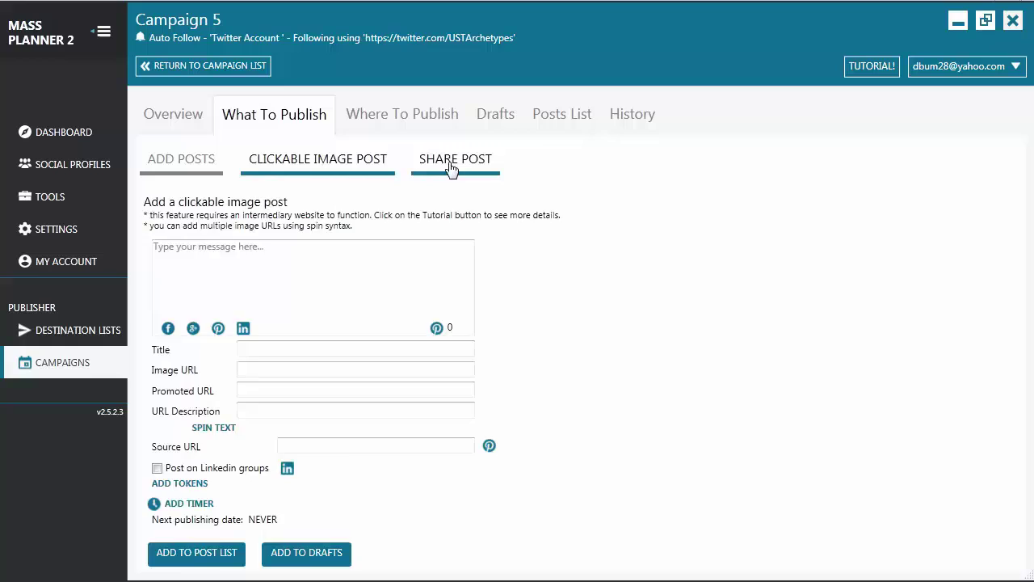
click(184, 166)
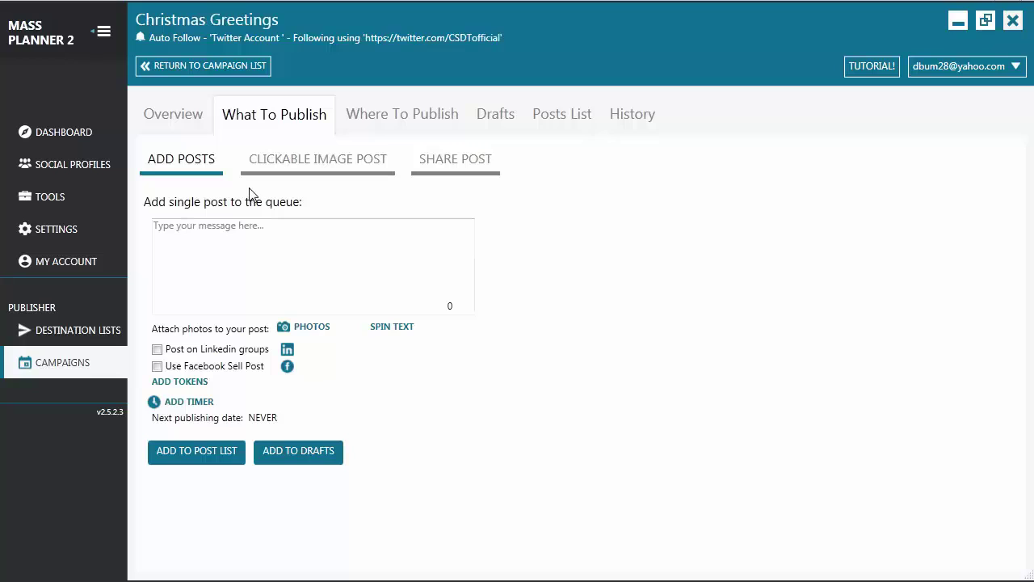
Write 'Happy Holidays!' as the post message and attach the Merry Christmas image from the computer.
click(171, 237)
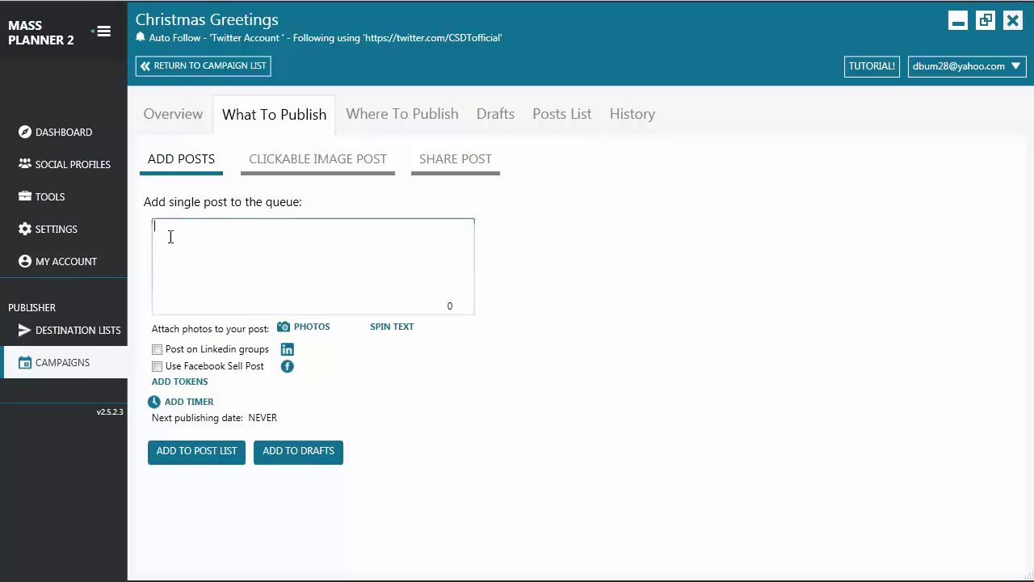
text(Happy Holidays!)
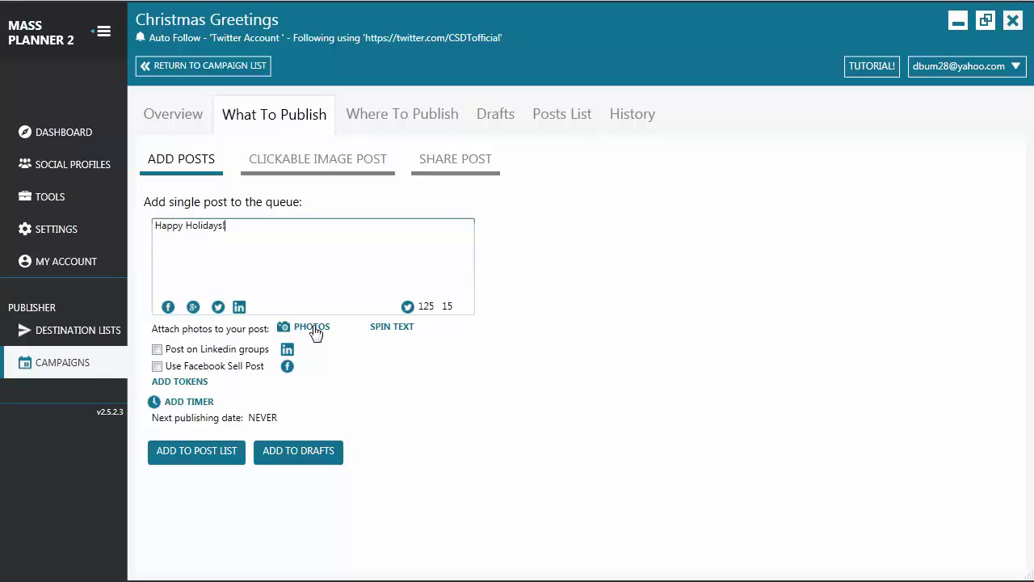
click(315, 327)
click(303, 248)
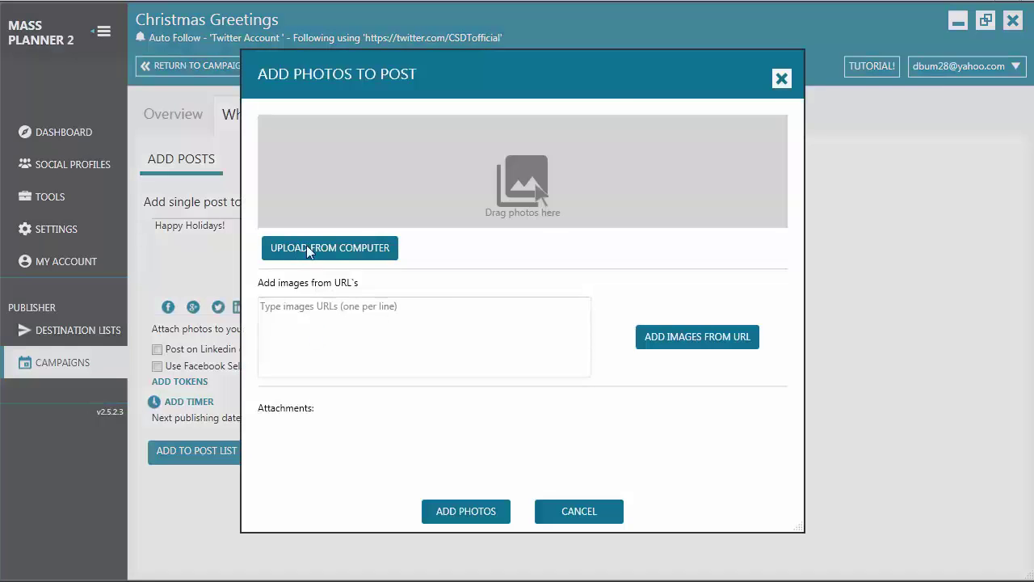
click(658, 413)
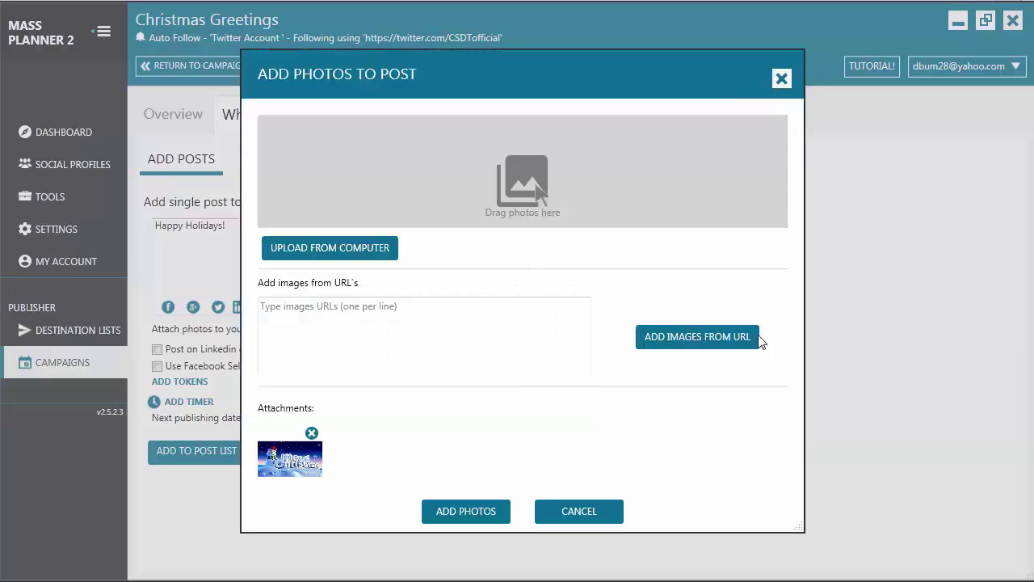
click(476, 509)
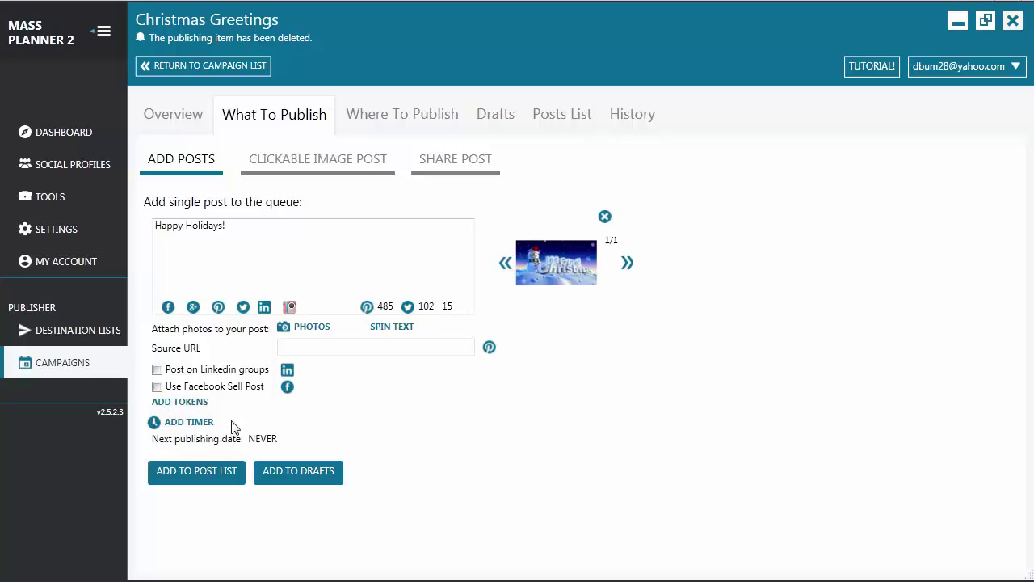
Add a posting timer starting December 25, 2015.
click(189, 422)
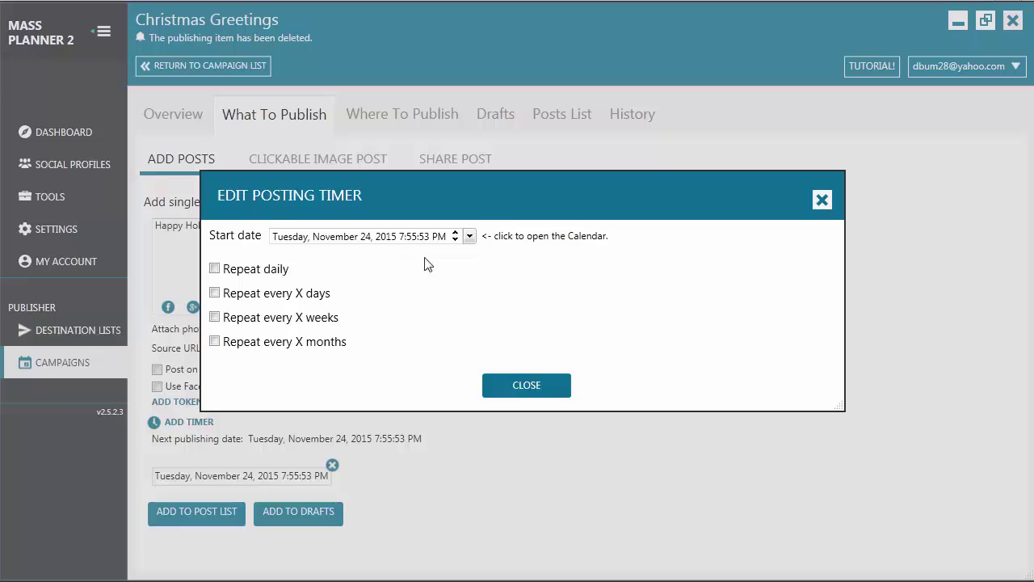
click(468, 235)
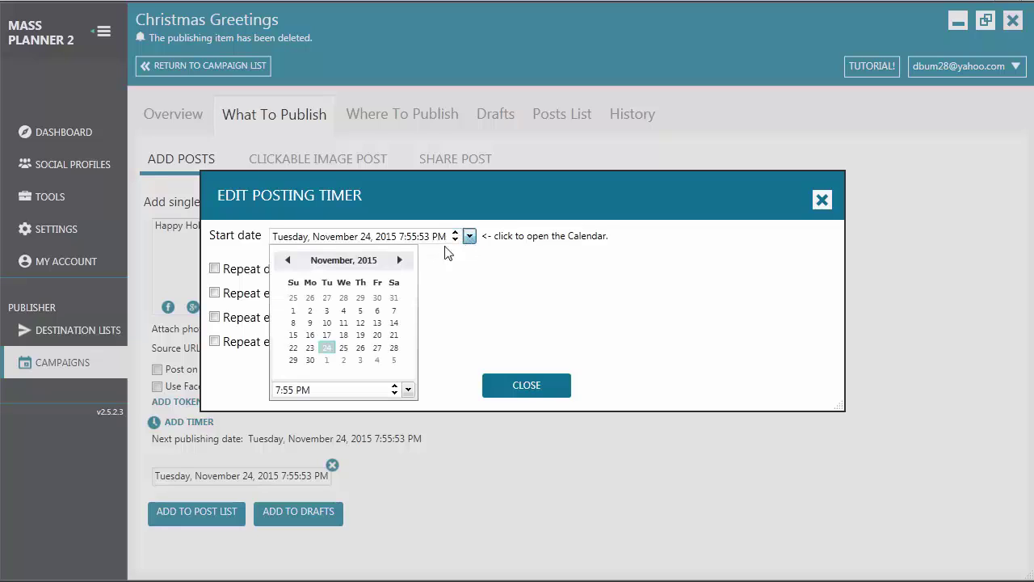
click(399, 259)
click(378, 336)
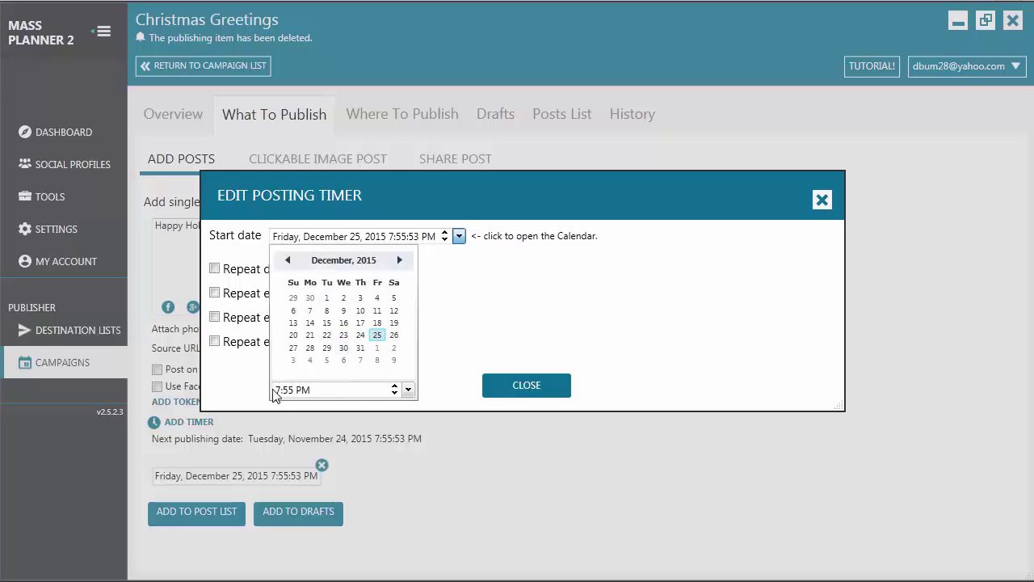
click(431, 342)
Keep the timer one-time with no repeat, save it, and add the post to the post list.
click(215, 269)
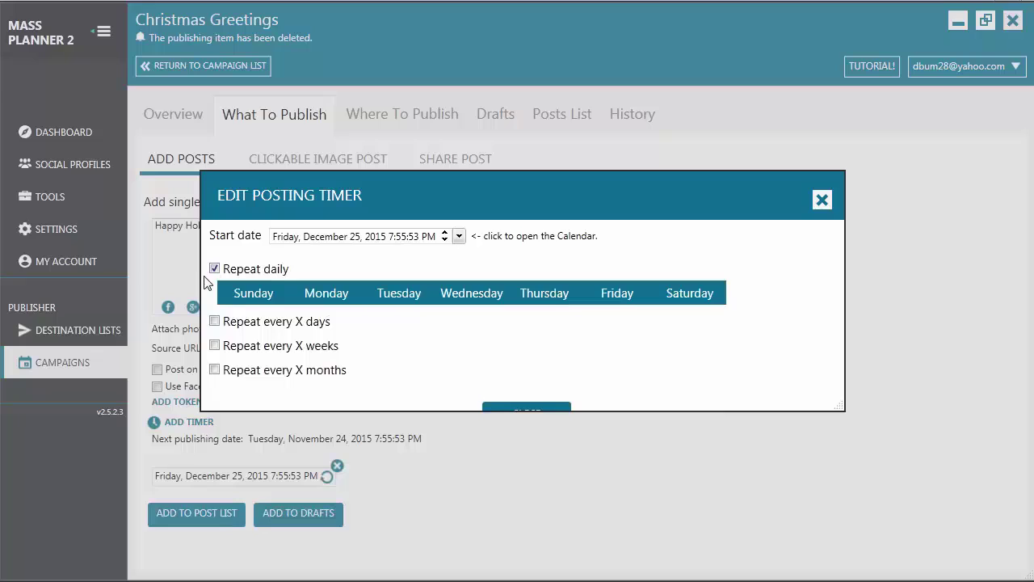
click(214, 321)
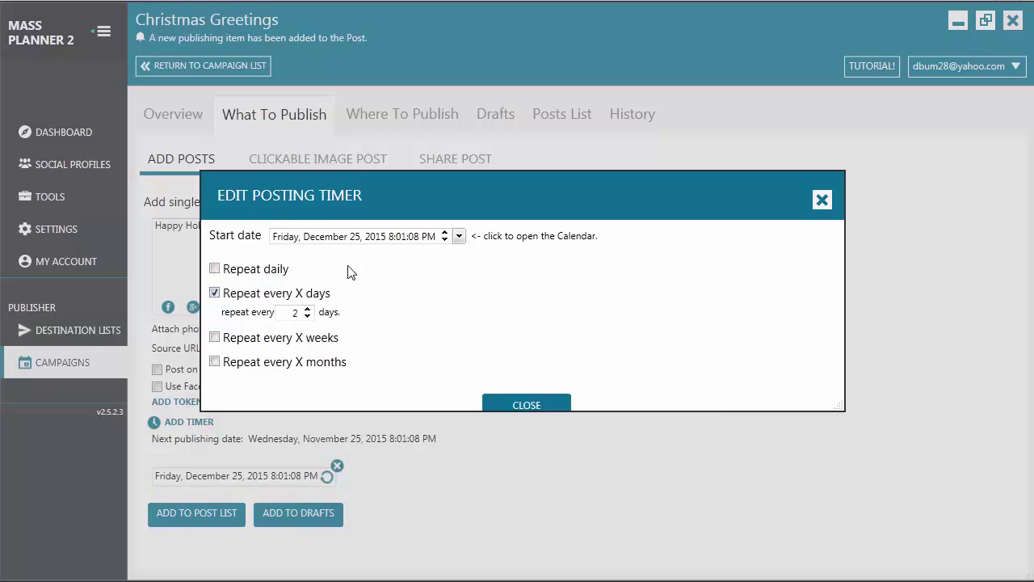
double_click(295, 312)
text(3)
click(215, 338)
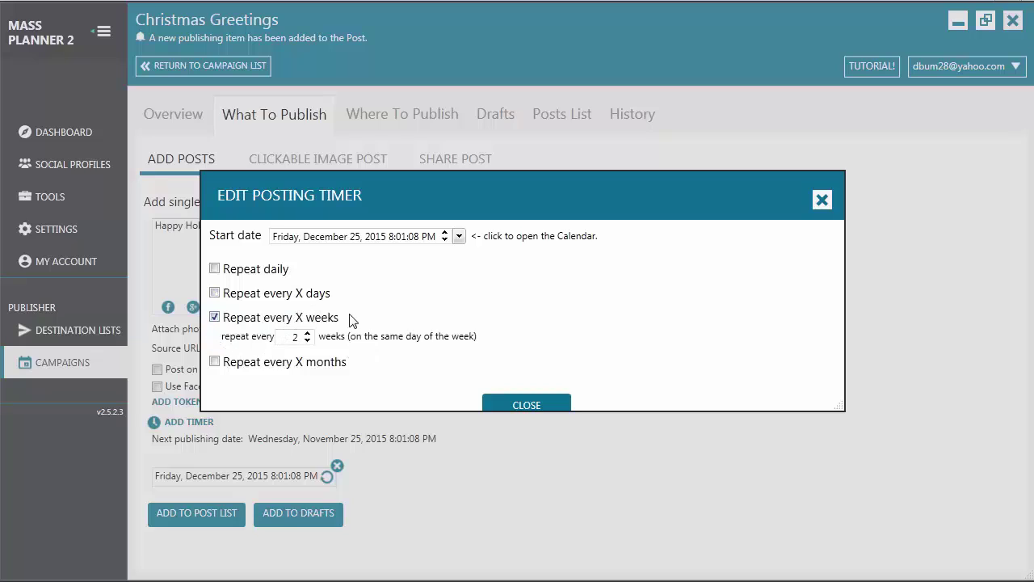
click(307, 333)
click(215, 362)
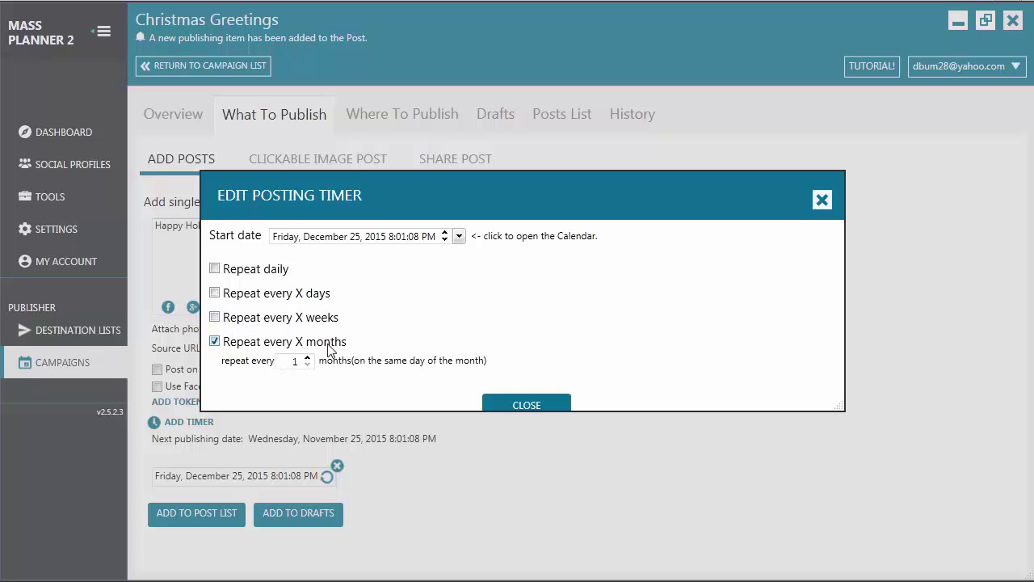
click(215, 343)
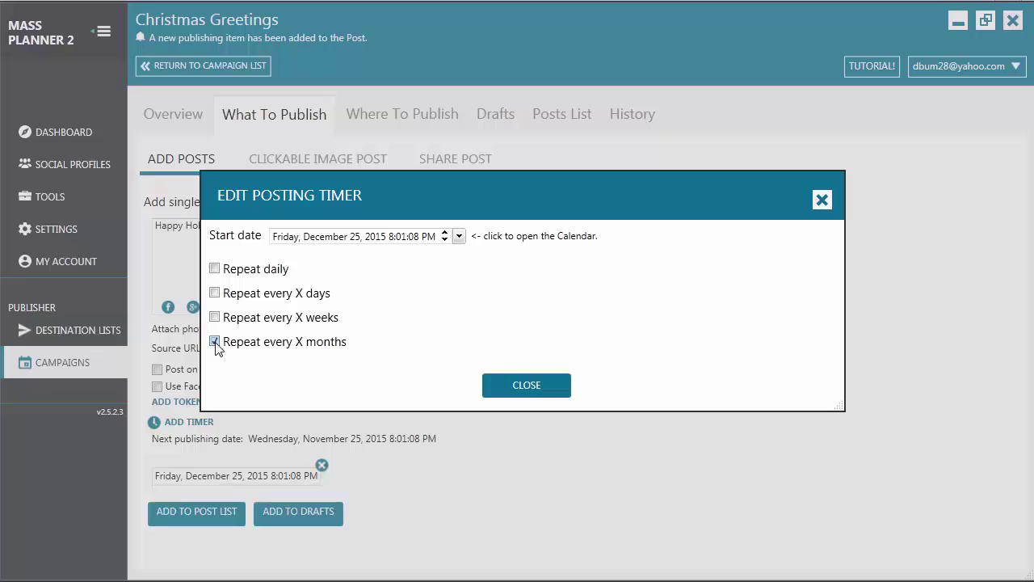
click(499, 388)
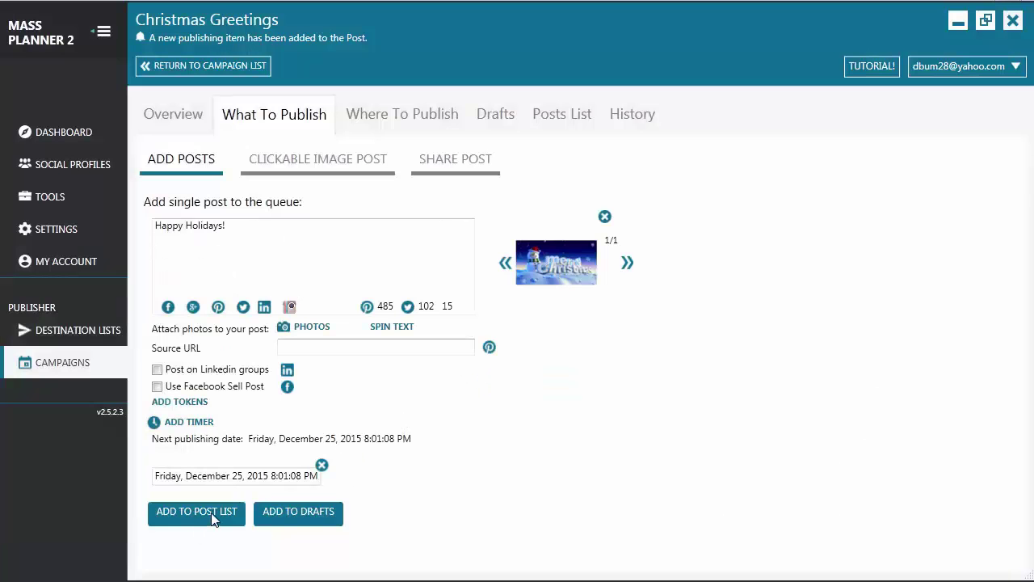
click(211, 515)
Publish to Destination List 1 and food destination, then check the drafts and posts list.
click(414, 113)
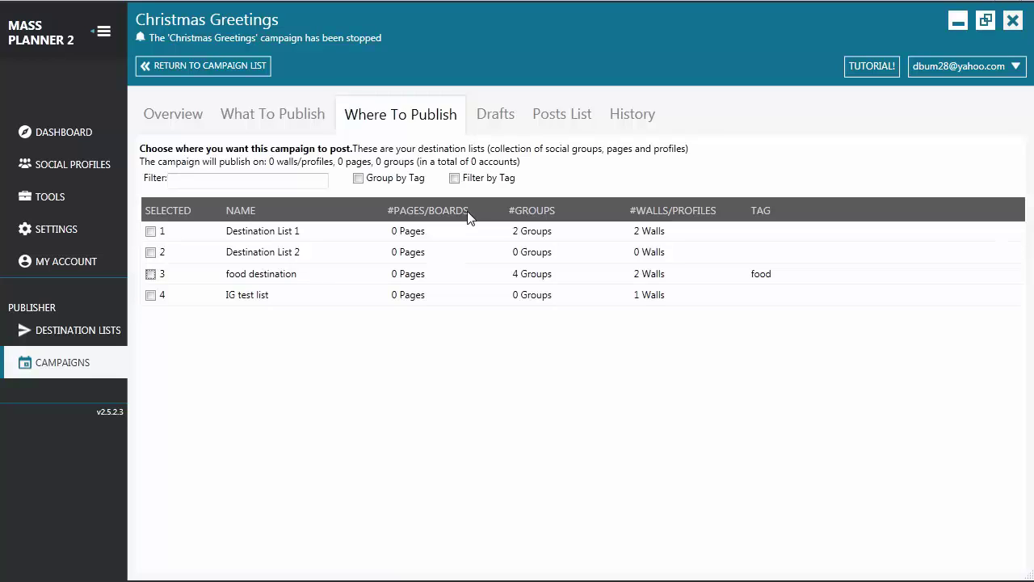
click(151, 232)
click(151, 274)
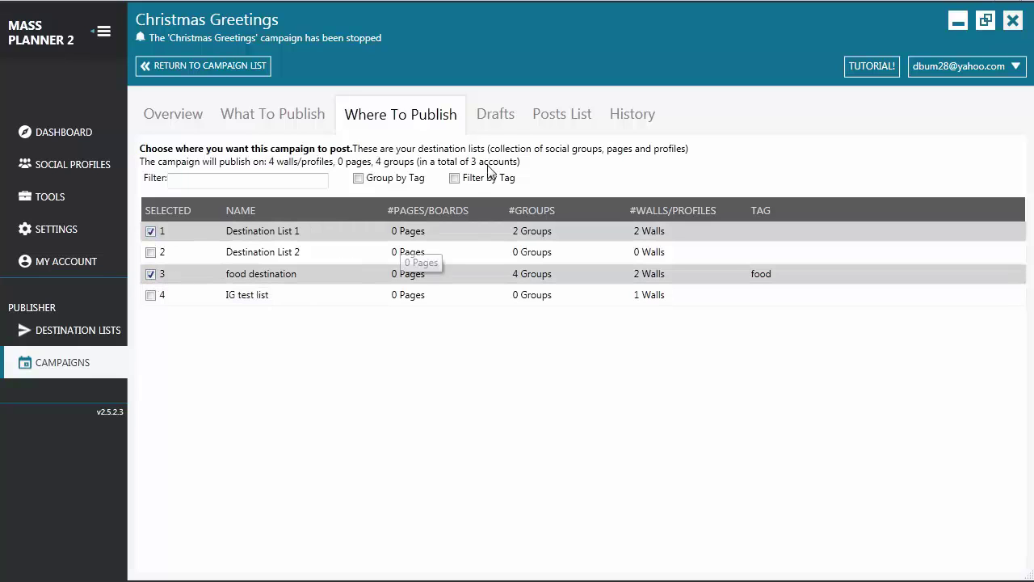
click(498, 122)
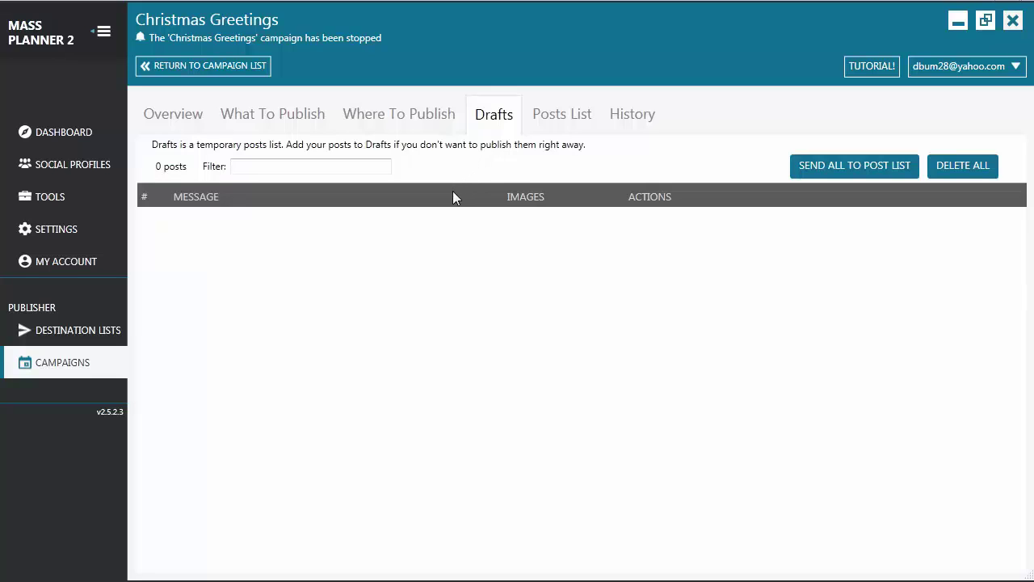
click(559, 116)
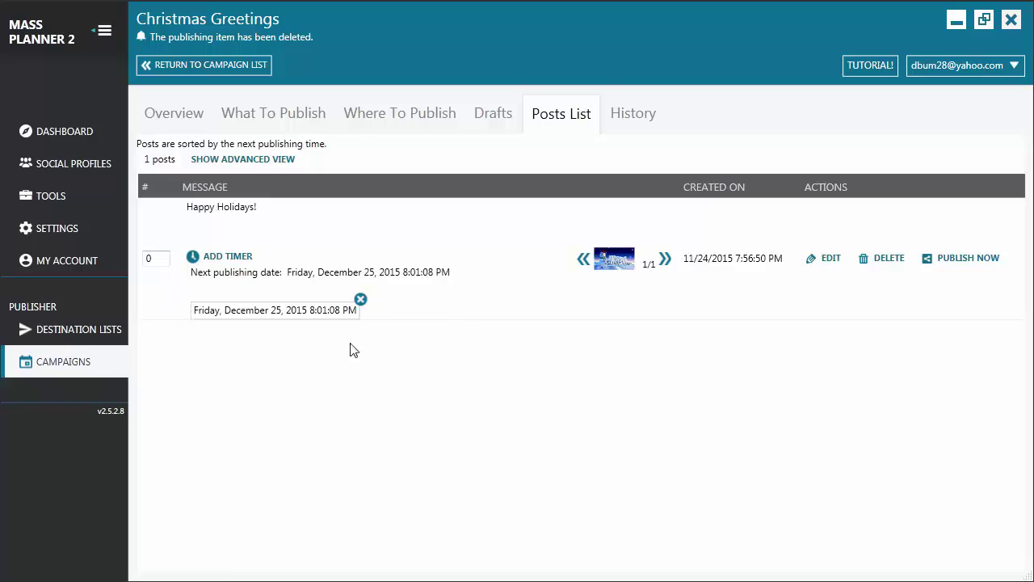
Add a timer starting December 15, 2015, repeating daily except Sundays and Fridays.
click(230, 260)
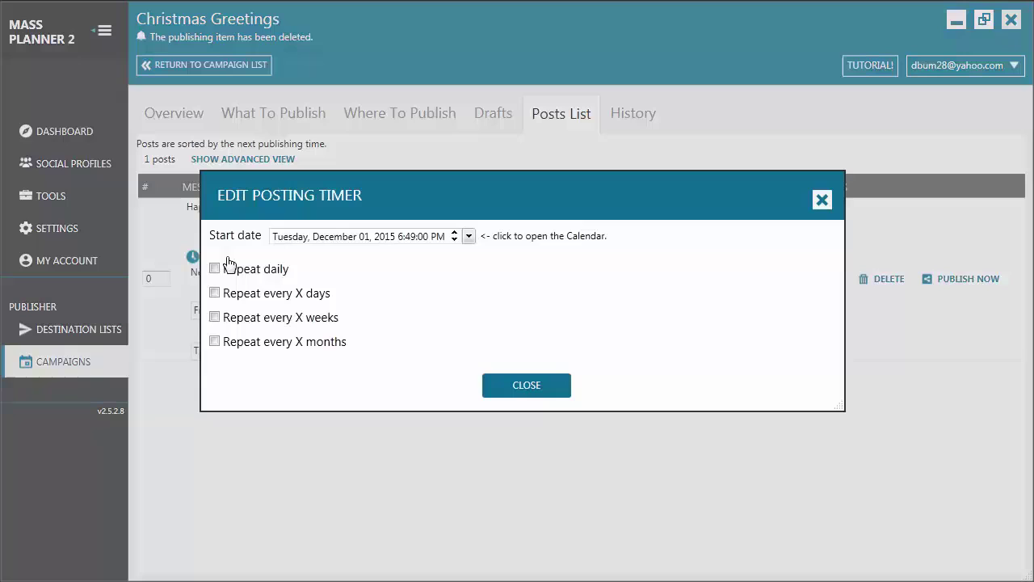
click(467, 237)
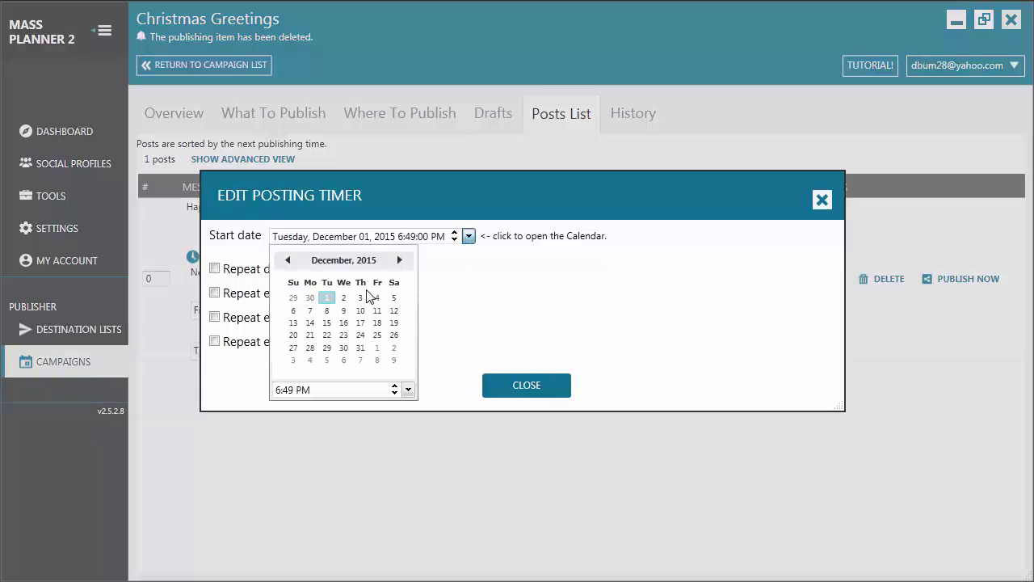
click(327, 323)
click(439, 336)
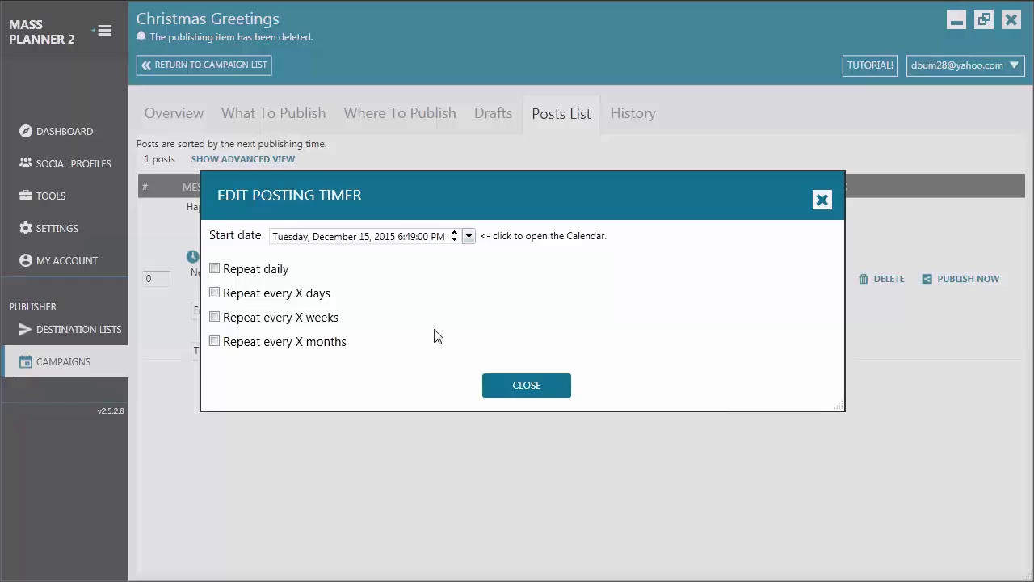
click(224, 271)
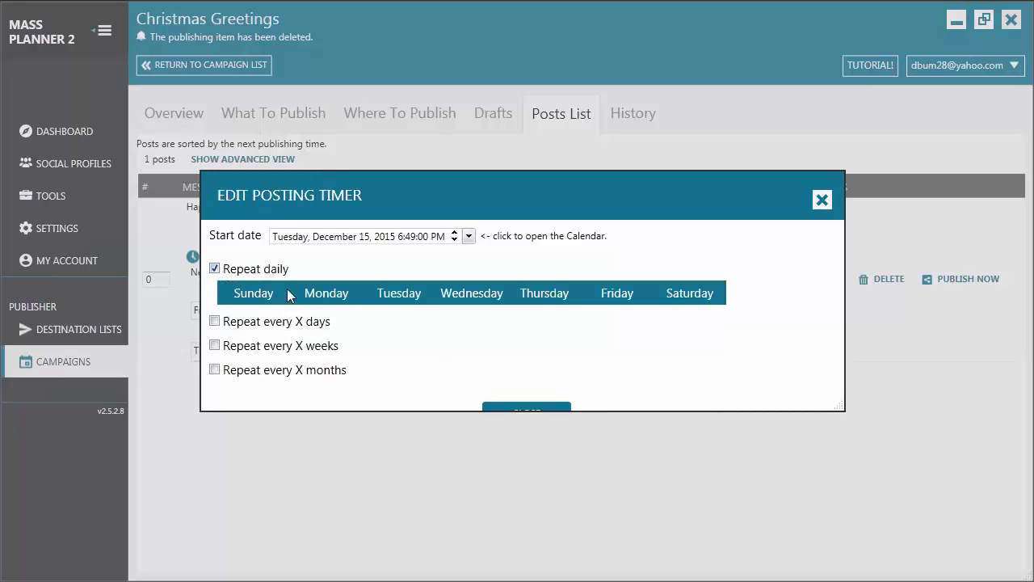
click(246, 296)
click(615, 296)
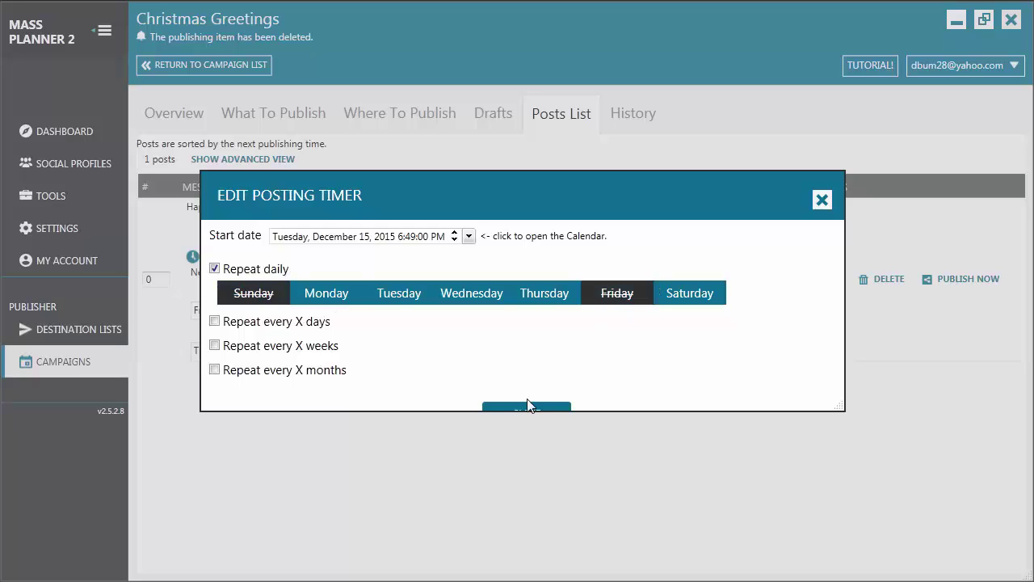
click(529, 412)
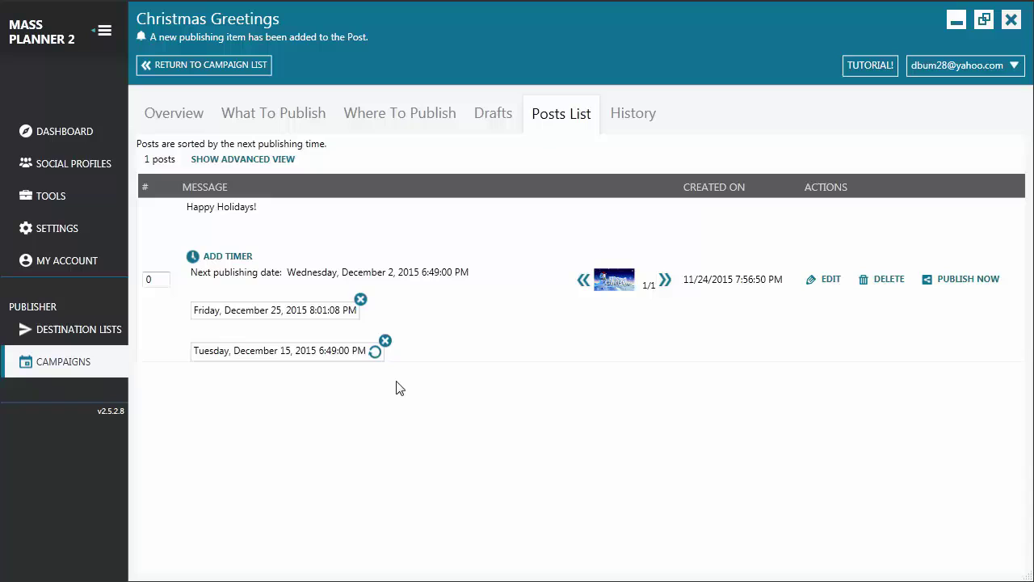
Add a timer starting December 27, 2015, repeating every 2 days.
click(238, 261)
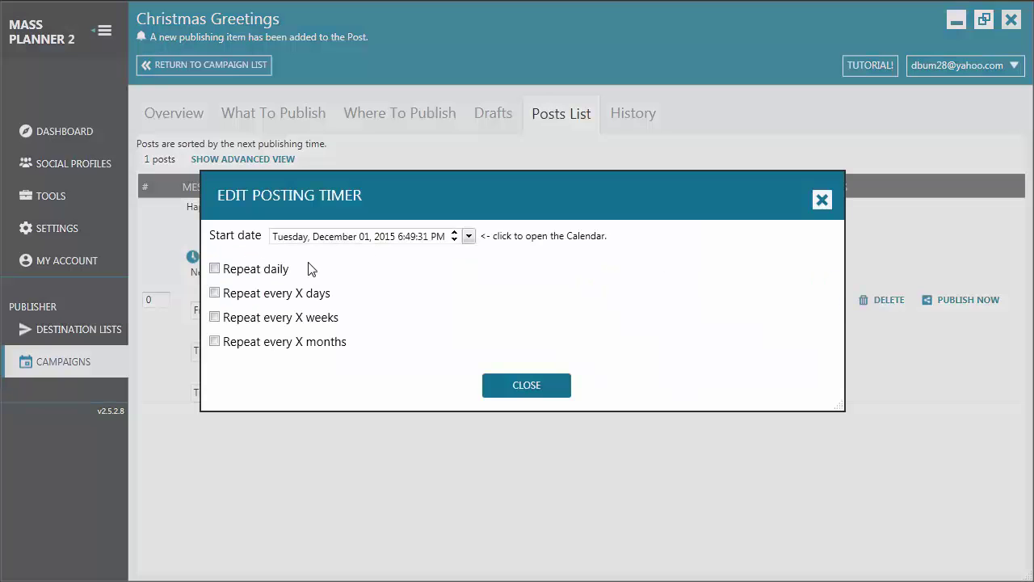
click(469, 236)
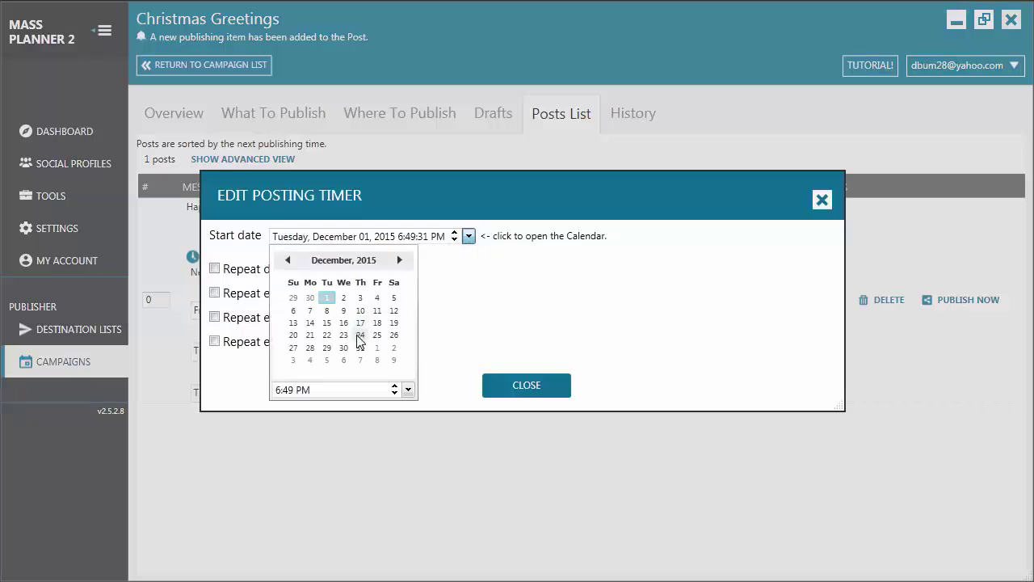
click(293, 347)
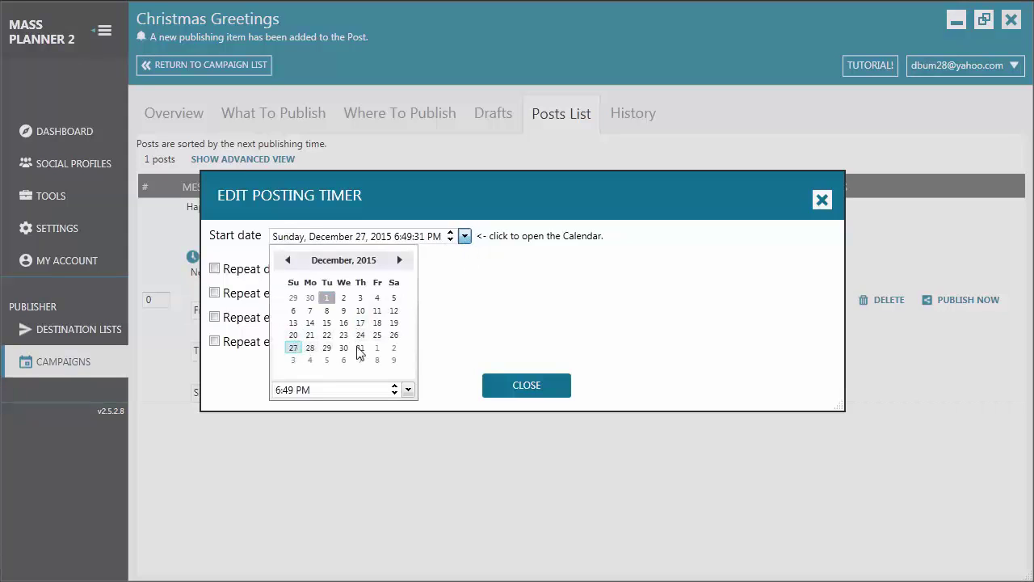
click(215, 295)
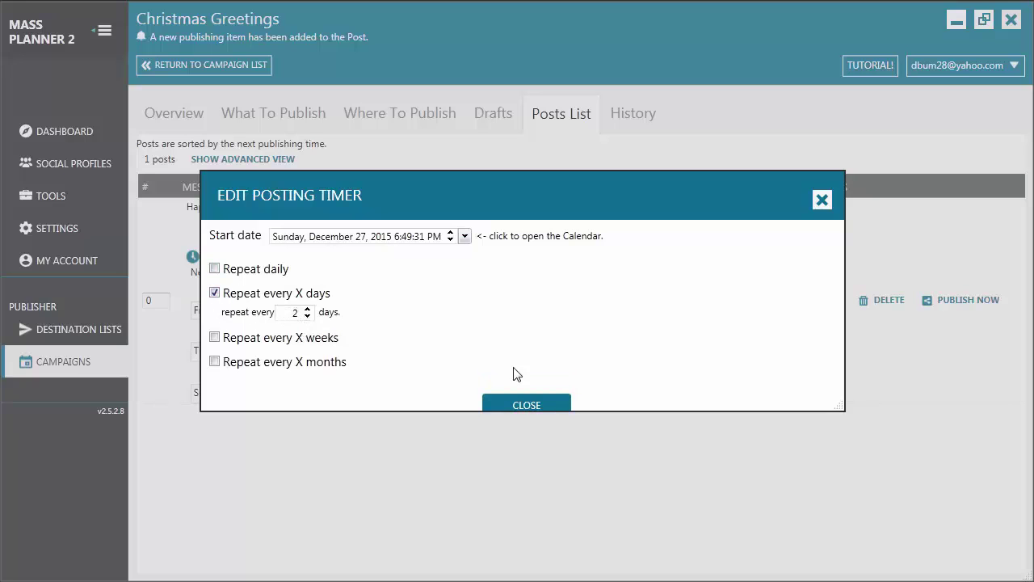
click(510, 404)
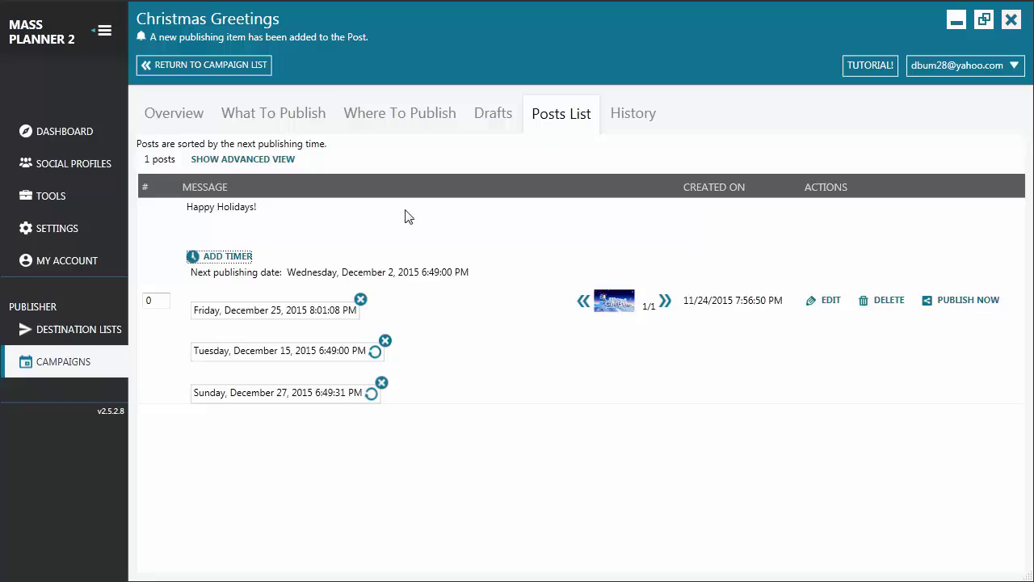
Start publishing the Christmas Greetings campaign from its Overview.
click(189, 115)
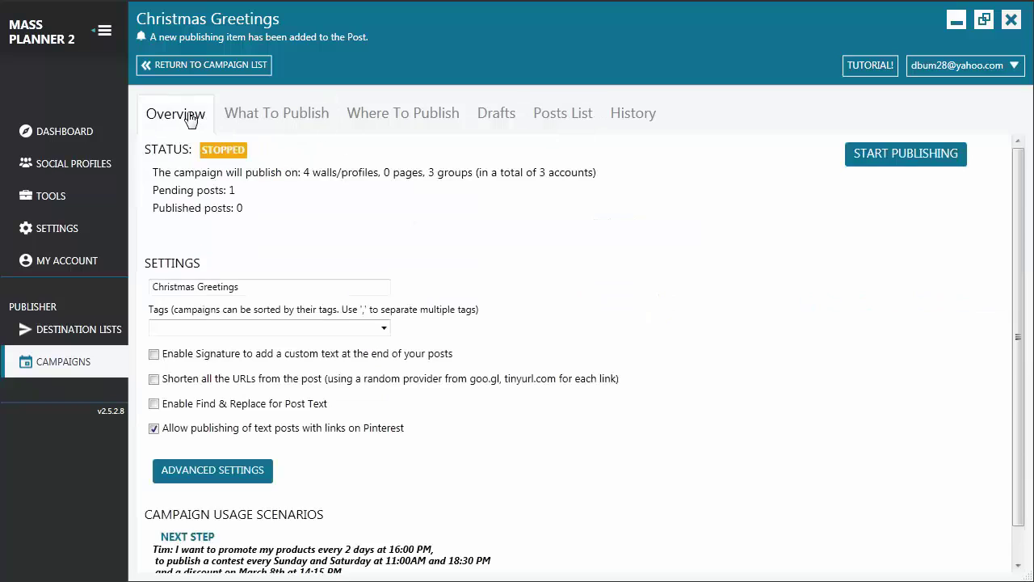
click(903, 167)
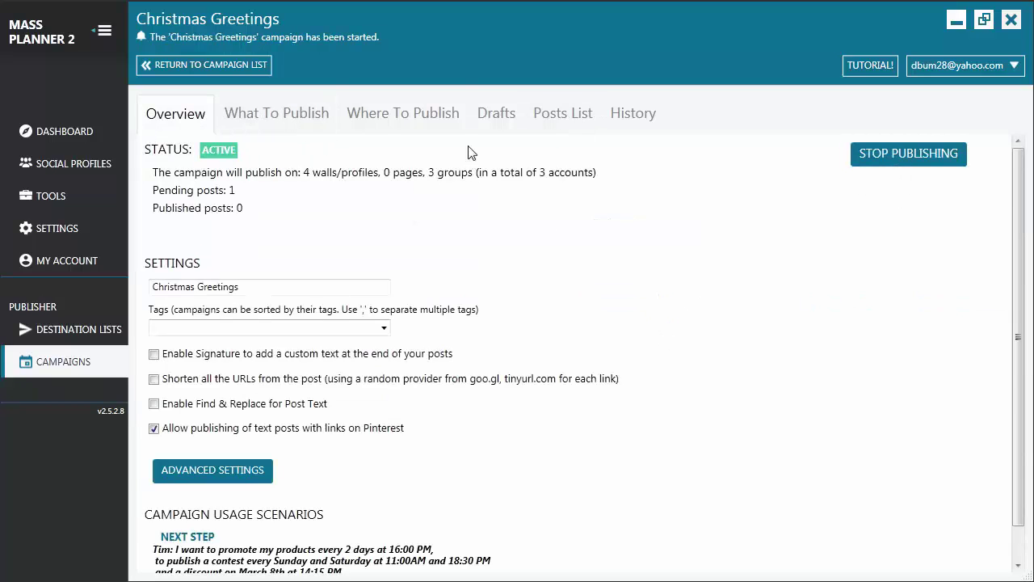